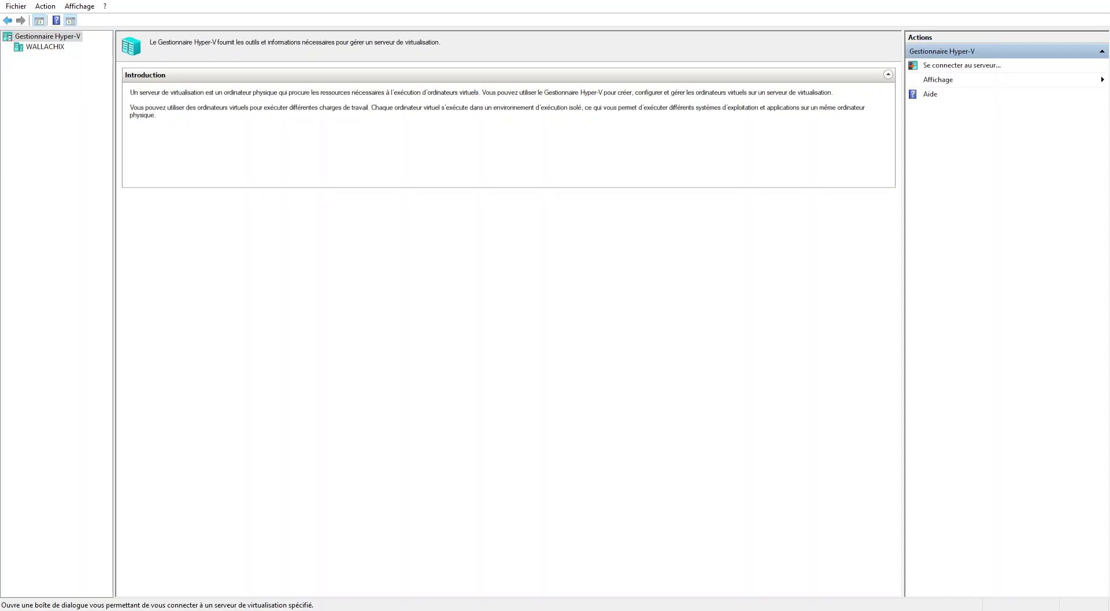
# Select the WALLACHIX host in the tree to list its virtual machines.
pyautogui.click(45, 46)
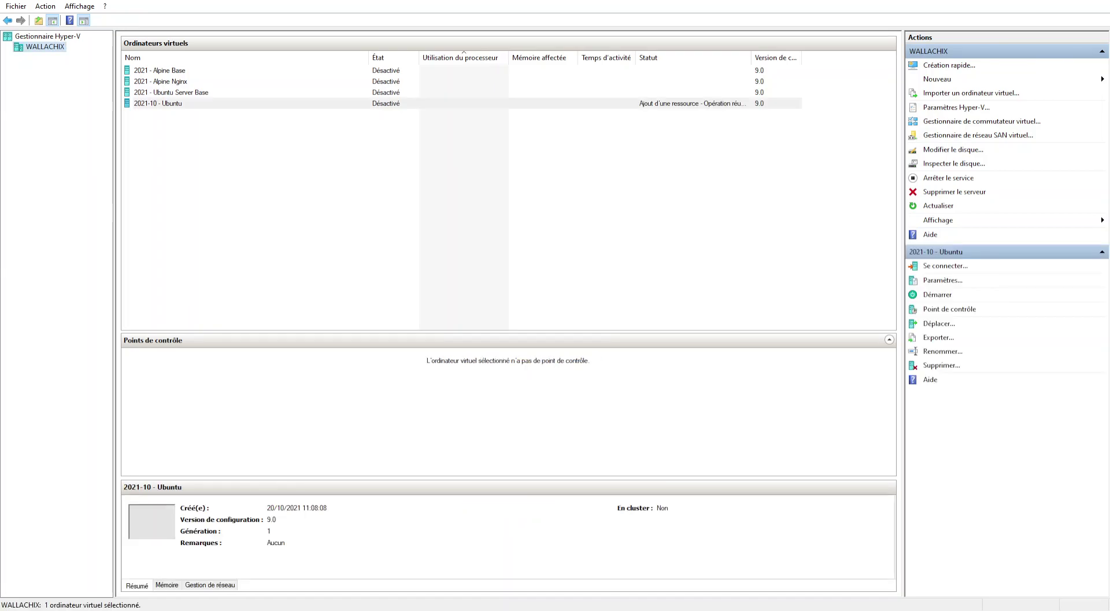
pyautogui.rightClick(158, 103)
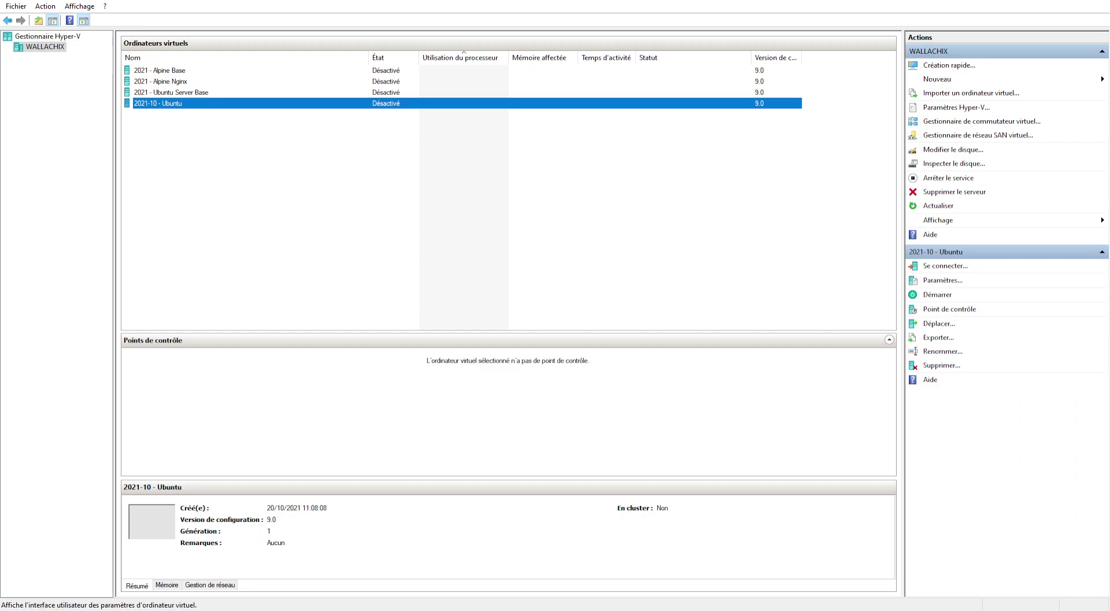
pyautogui.click(185, 126)
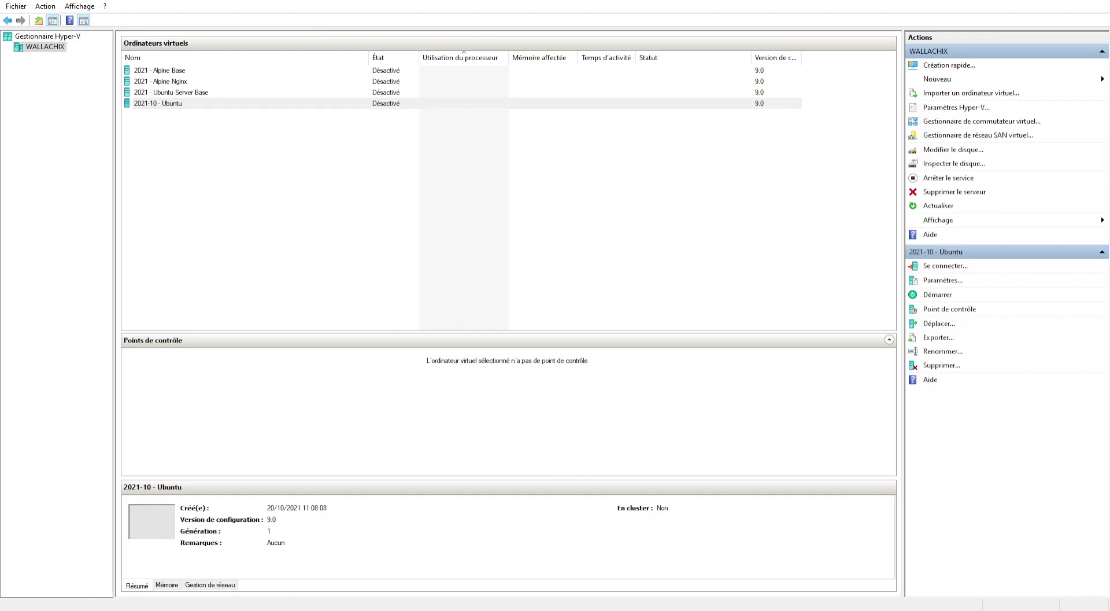
# Select the 2021-10 - Ubuntu virtual machine.
pyautogui.click(158, 103)
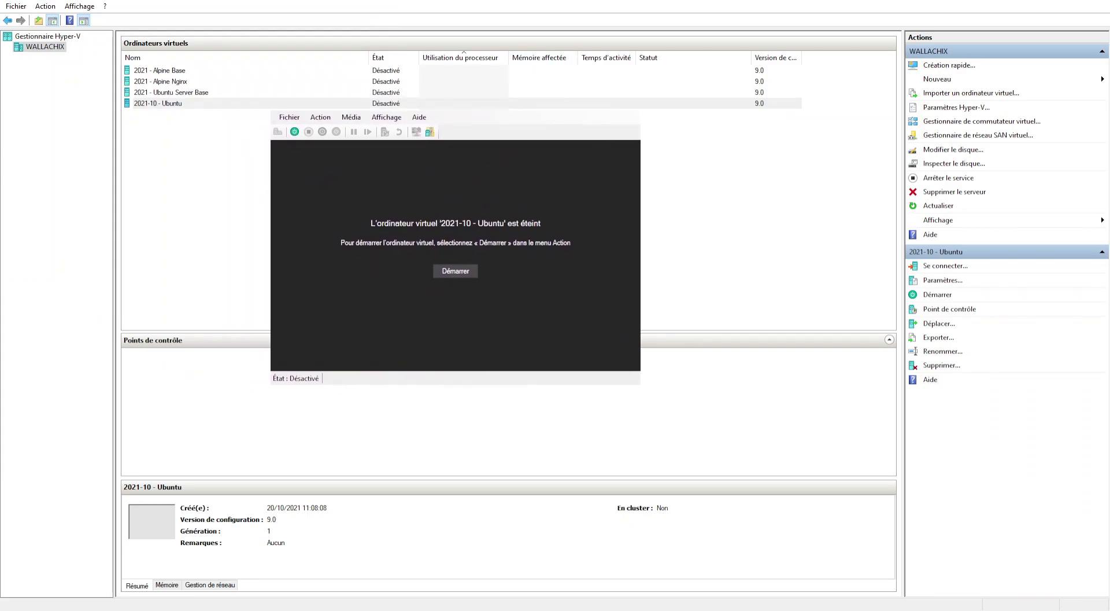
# Start 2021-10 - Ubuntu and switch its console to full screen with Ctrl+Alt+Break.
pyautogui.click(466, 274)
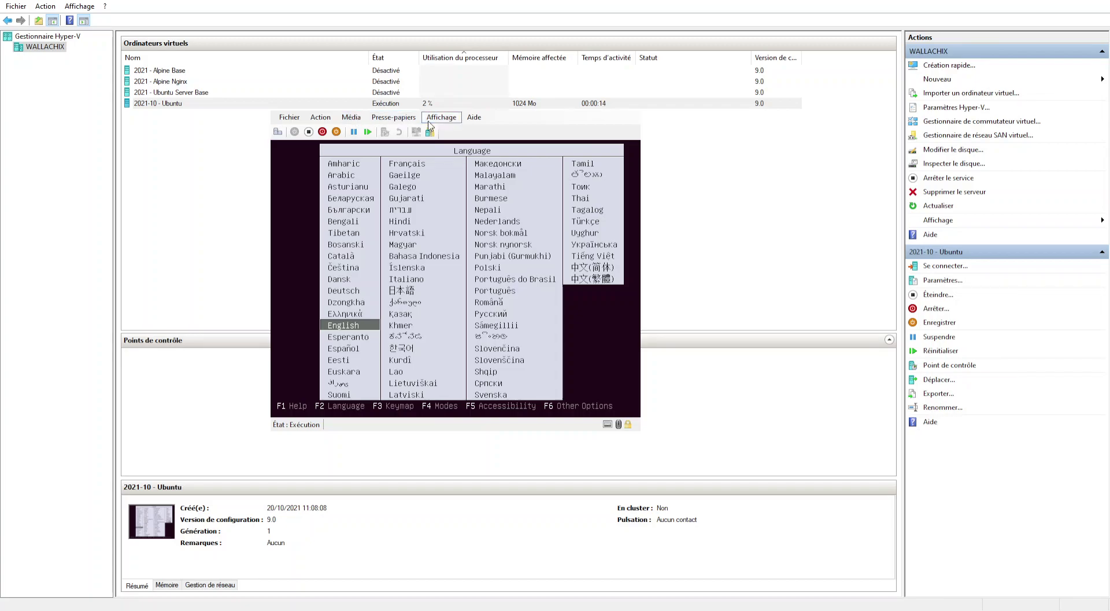
pyautogui.press('ctrl+alt+Break')
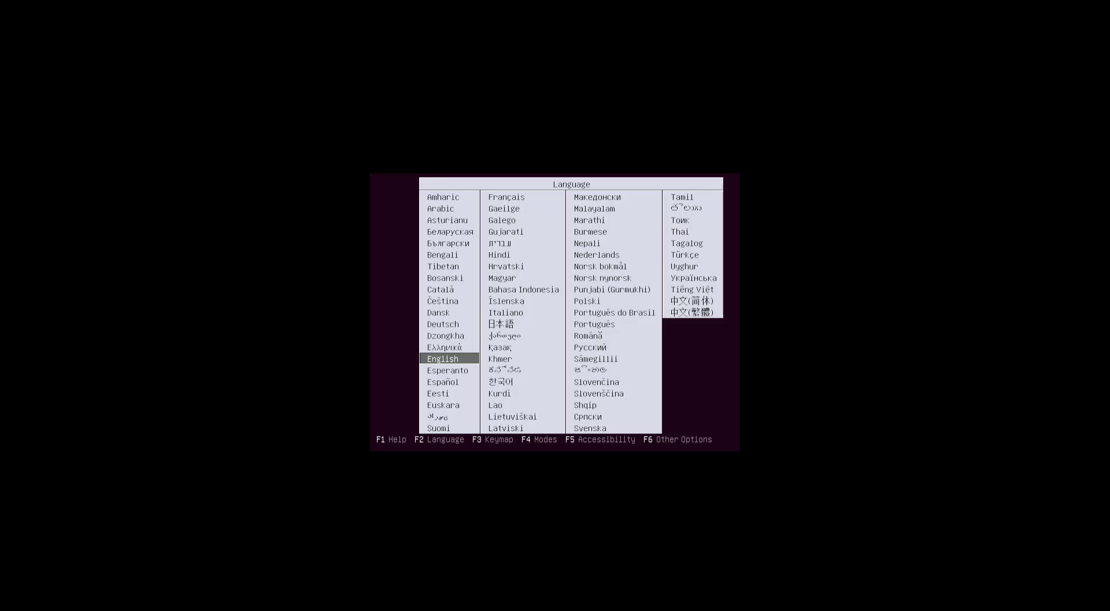
# Choose Français as the installer language and begin installing Ubuntu Server in French.
pyautogui.press('Right')
pyautogui.press('Left')
pyautogui.press('Down')
pyautogui.press('Down')
pyautogui.press('Down')
pyautogui.press('Down')
pyautogui.press('Down')
pyautogui.press('Down')
pyautogui.press('Down')
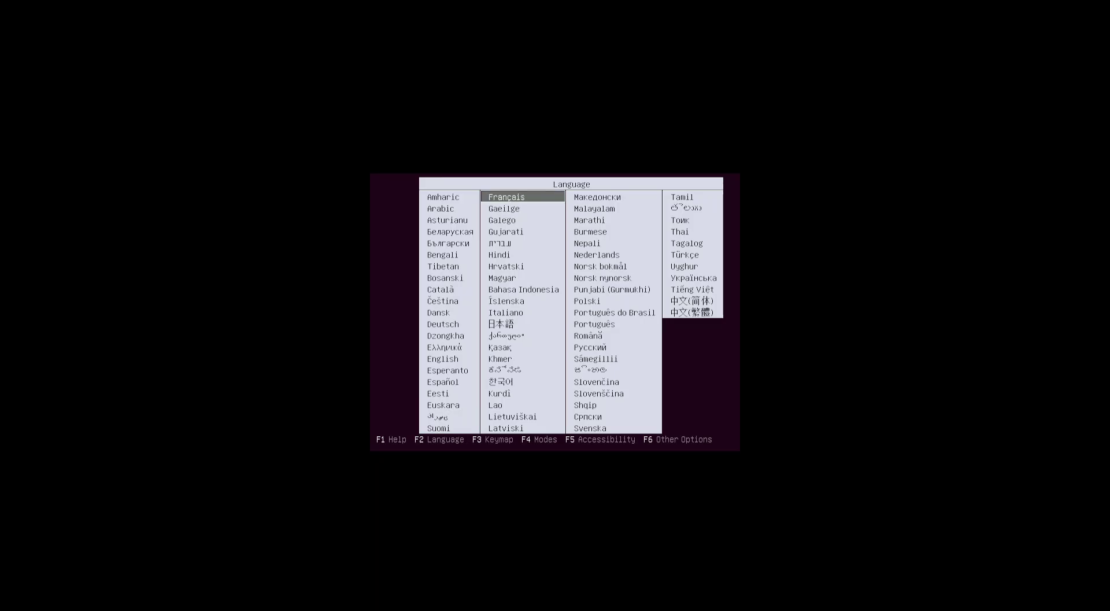
pyautogui.press('Return')
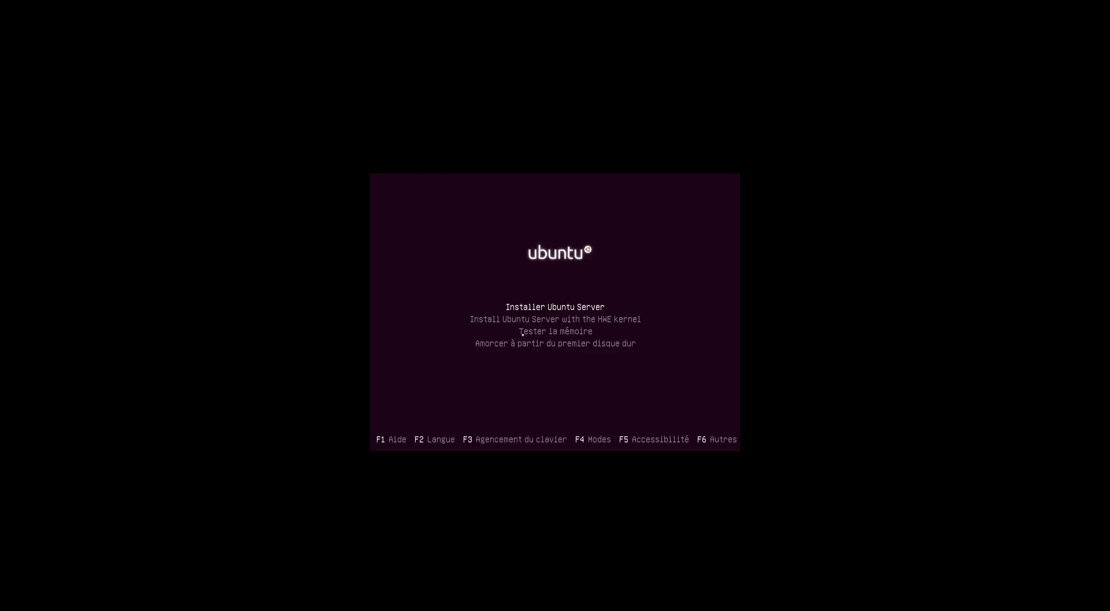
pyautogui.press('Return')
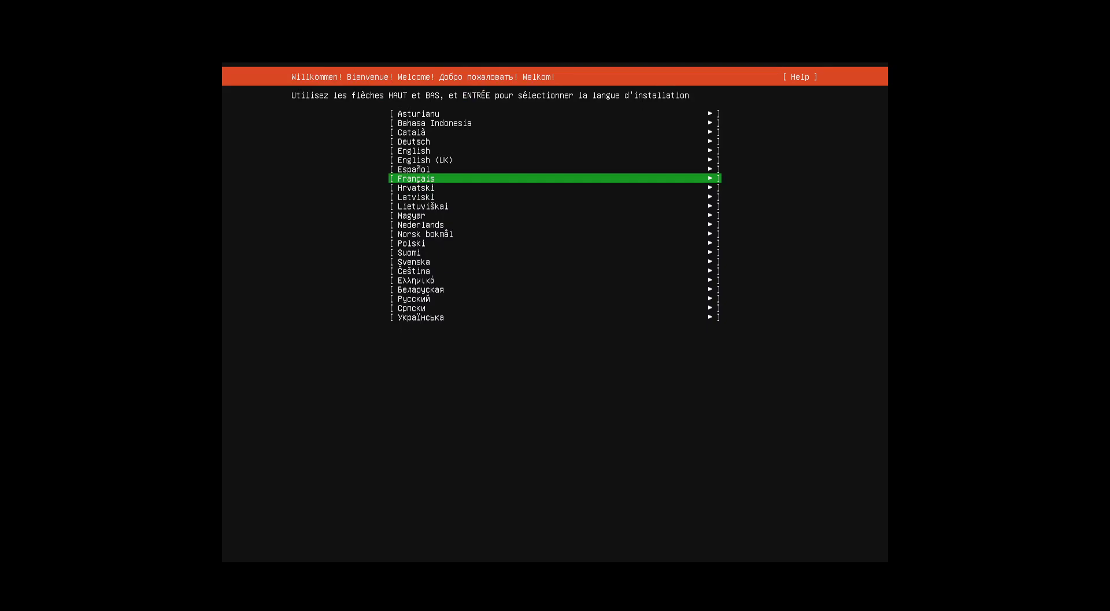
pyautogui.press('Return')
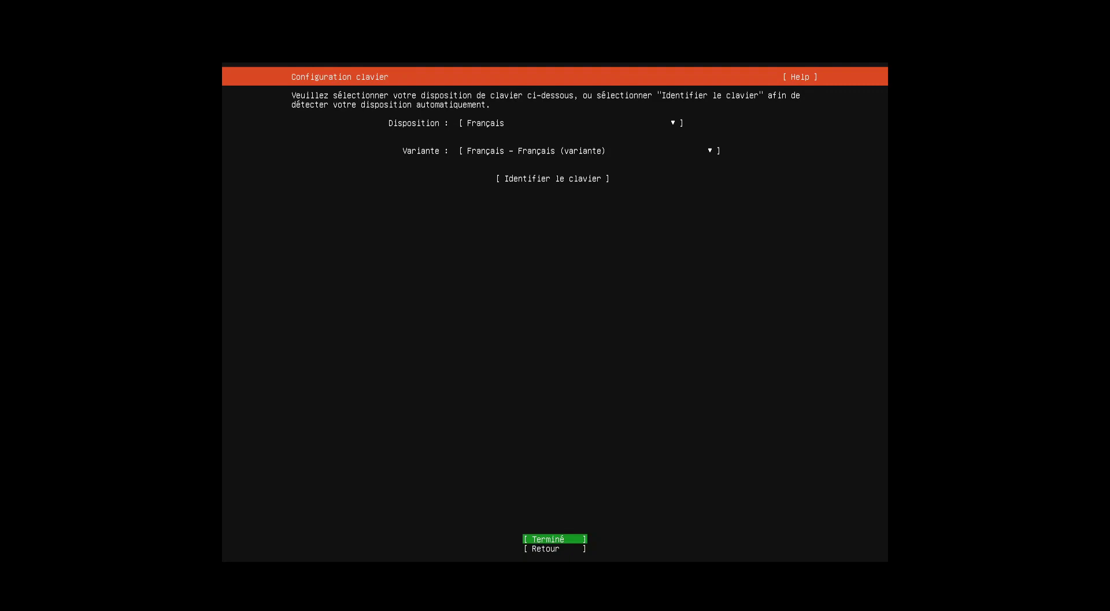
# Auto-detect the keyboard by answering the key prompts, then accept the Français layout and variant.
pyautogui.press('Up')
pyautogui.press('Return')
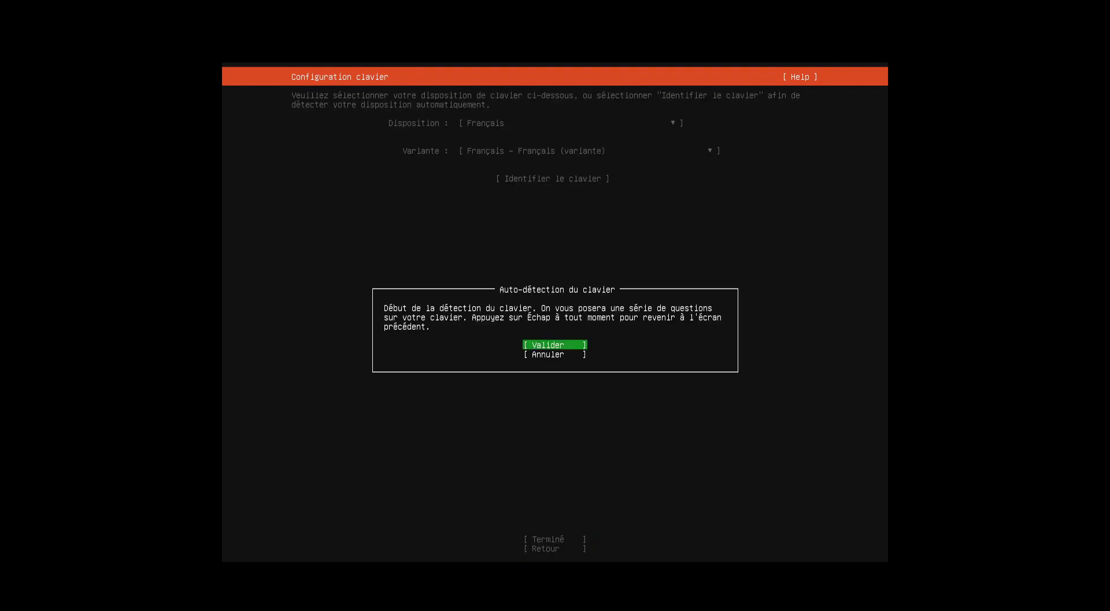
pyautogui.press('Return')
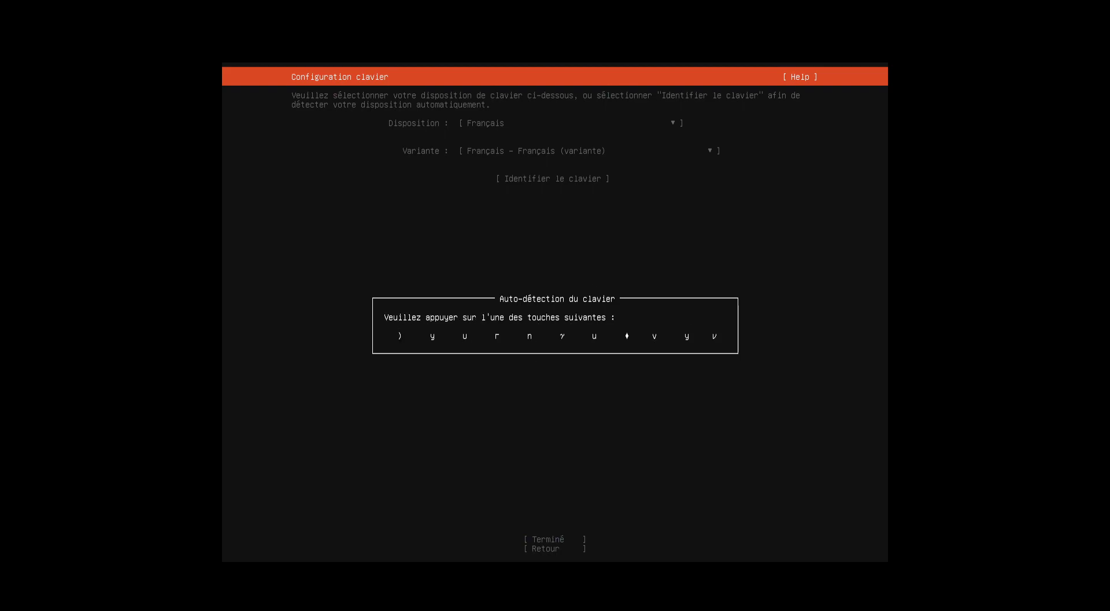
pyautogui.press(')')
pyautogui.press('w')
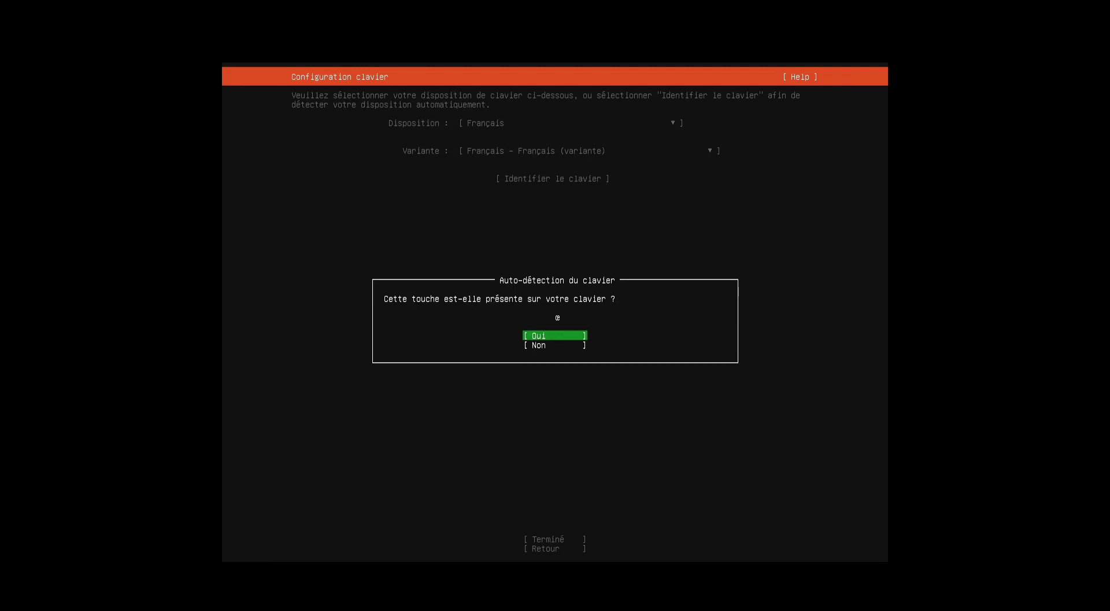
pyautogui.press('Down')
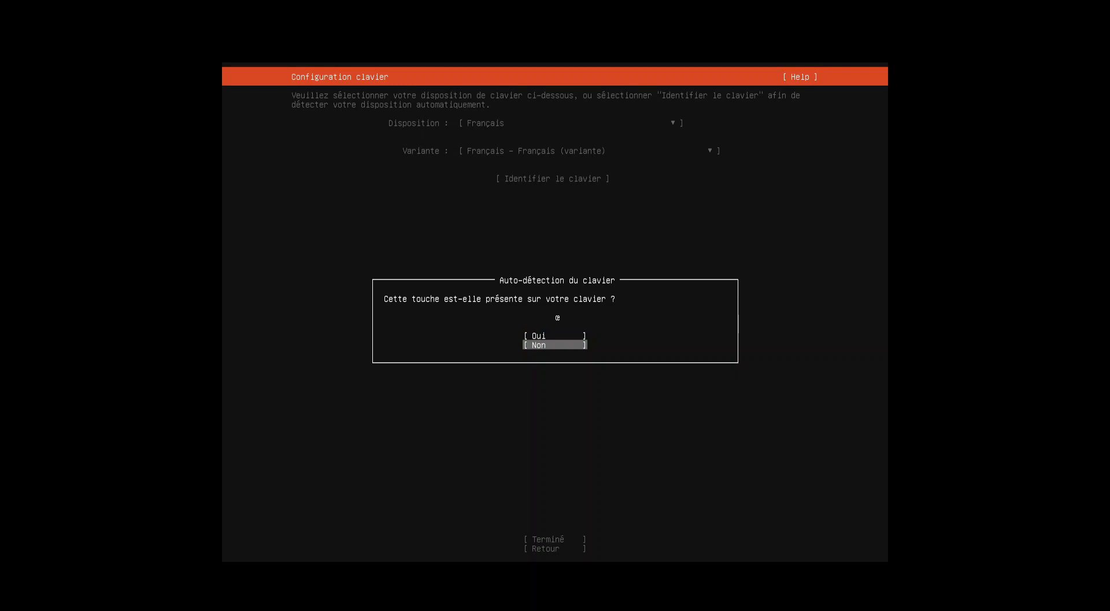
pyautogui.press('Return')
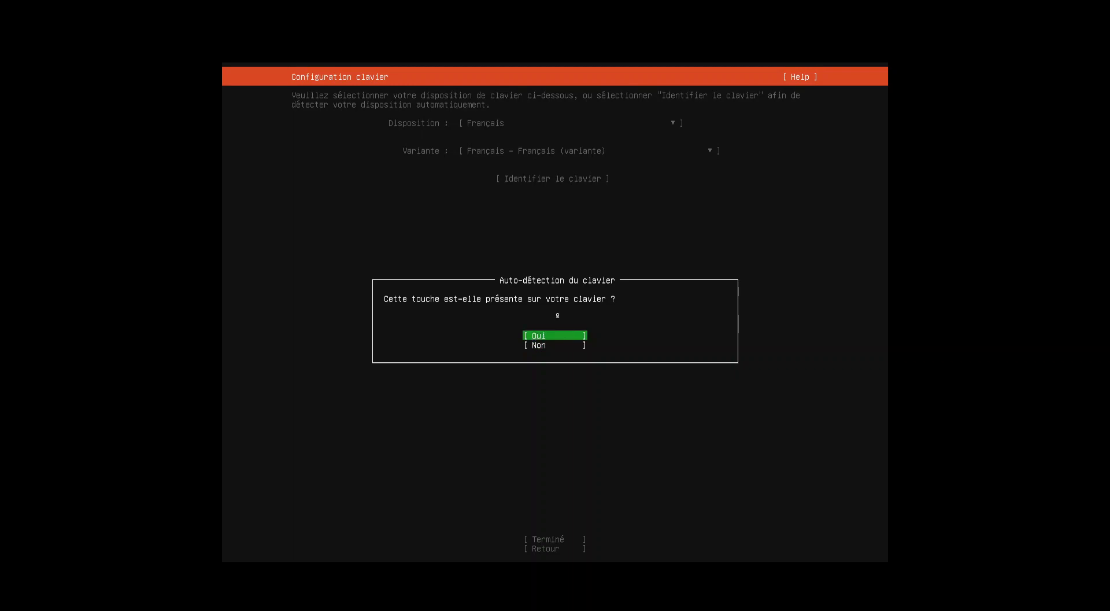
pyautogui.press('Return')
pyautogui.press('Return')
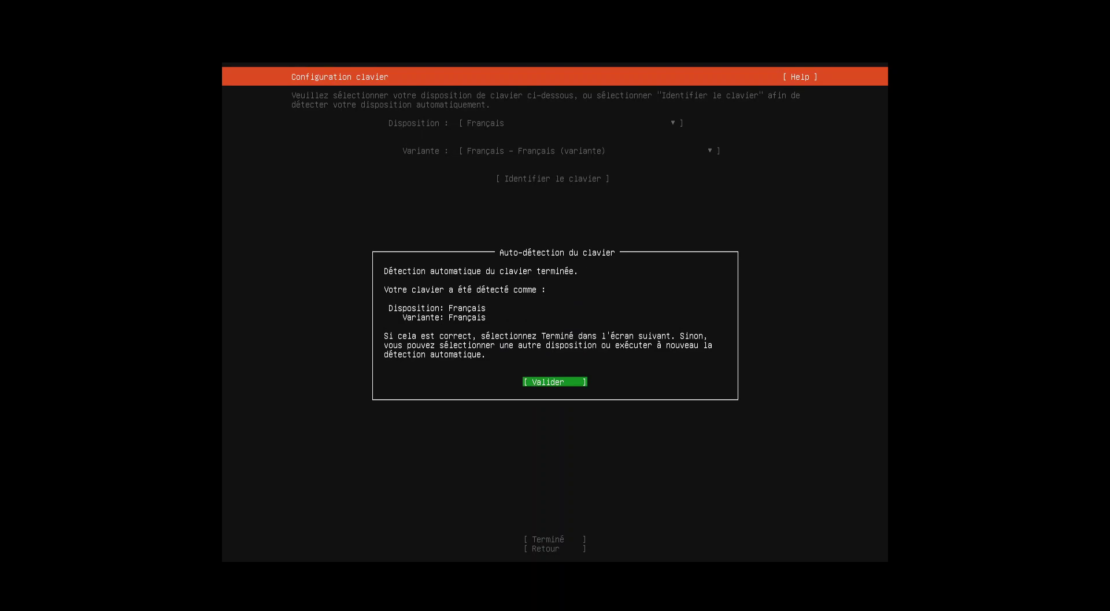
pyautogui.press('Return')
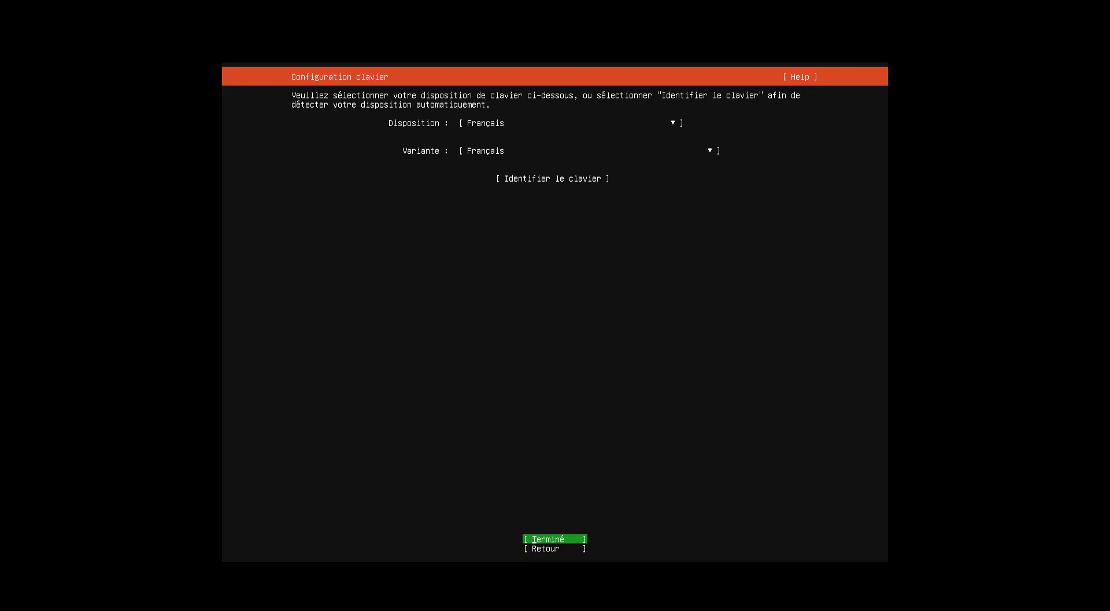
pyautogui.press('Return')
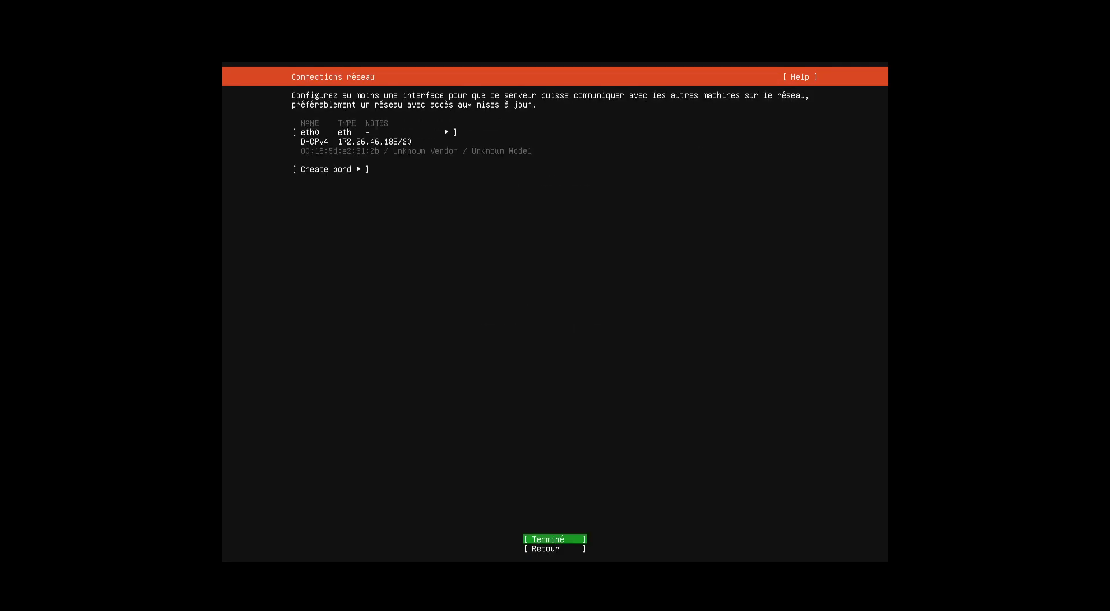
# Accept the eth0 DHCPv4 network configuration with address 172.26.46.185/20.
pyautogui.press('Up')
pyautogui.press('Up')
pyautogui.press('Down')
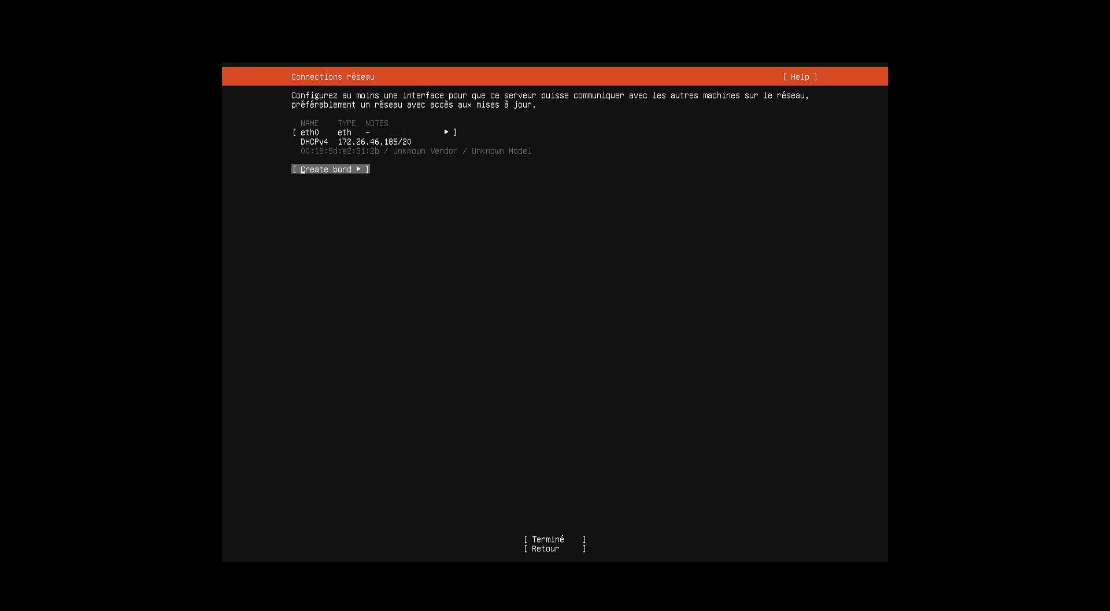
pyautogui.press('Down')
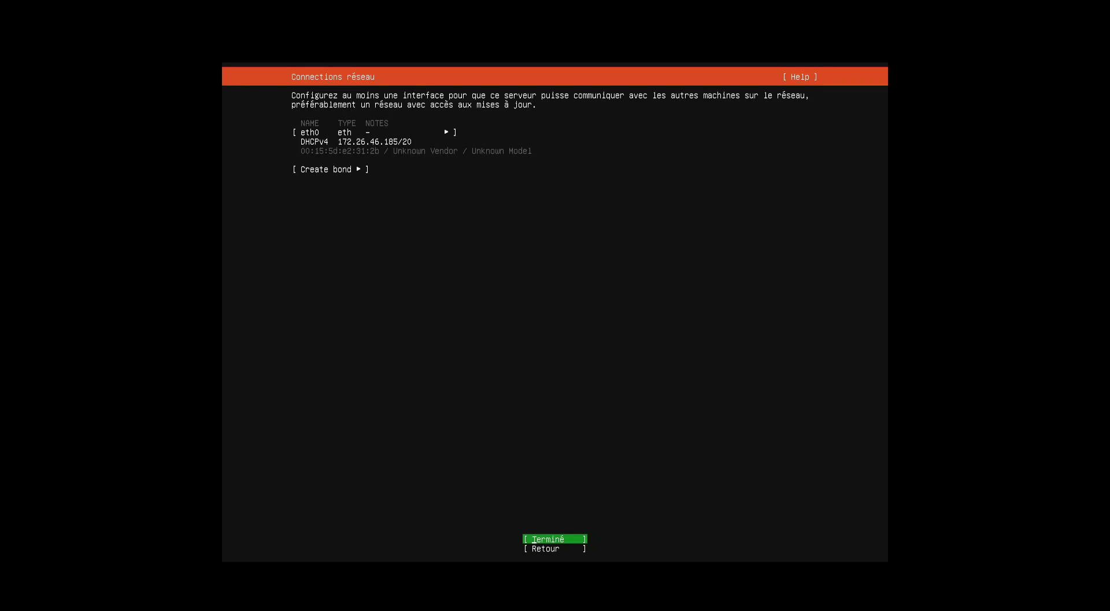
pyautogui.press('Return')
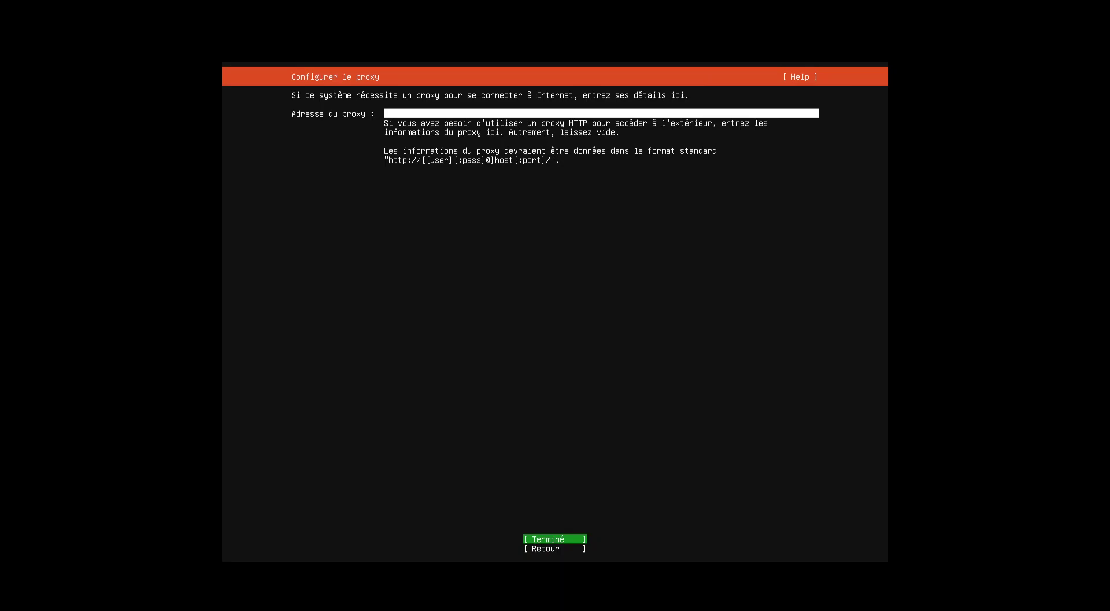
# Leave the proxy address empty and keep the fr.archive.ubuntu.com mirror.
pyautogui.press('Return')
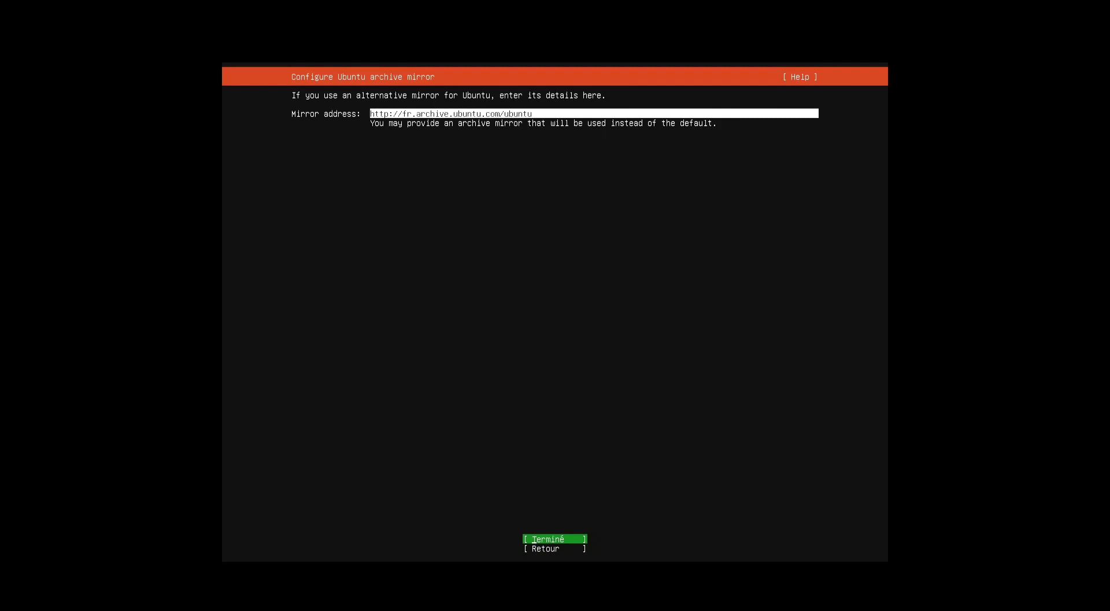
pyautogui.press('Return')
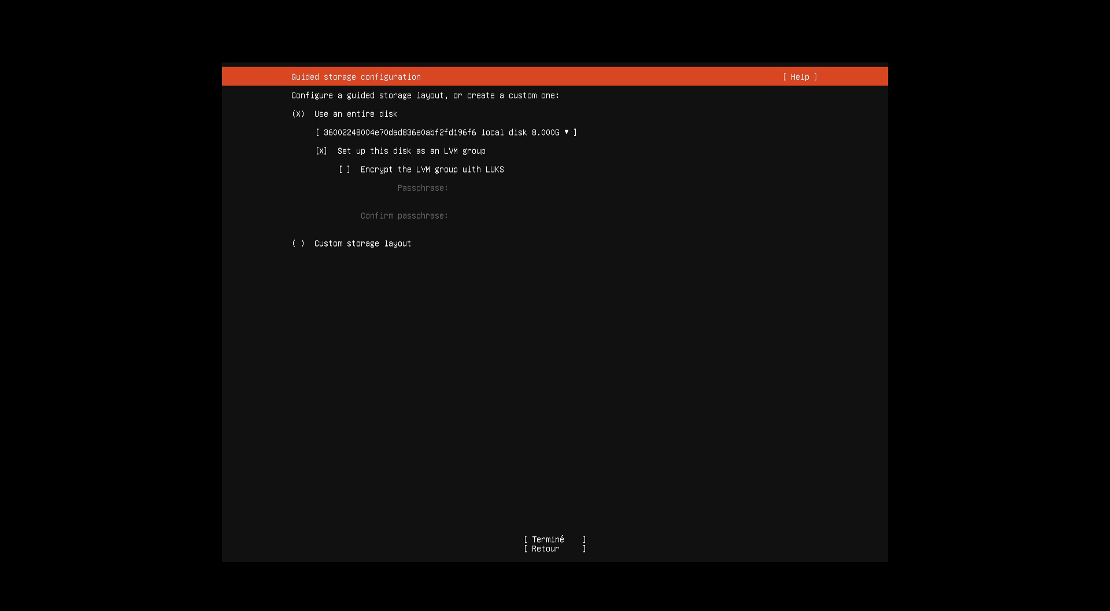
# Accept the whole-disk LVM layout and review the summary: / 6.996G ext4, /boot 1.000G ext4.
pyautogui.click(533, 539)
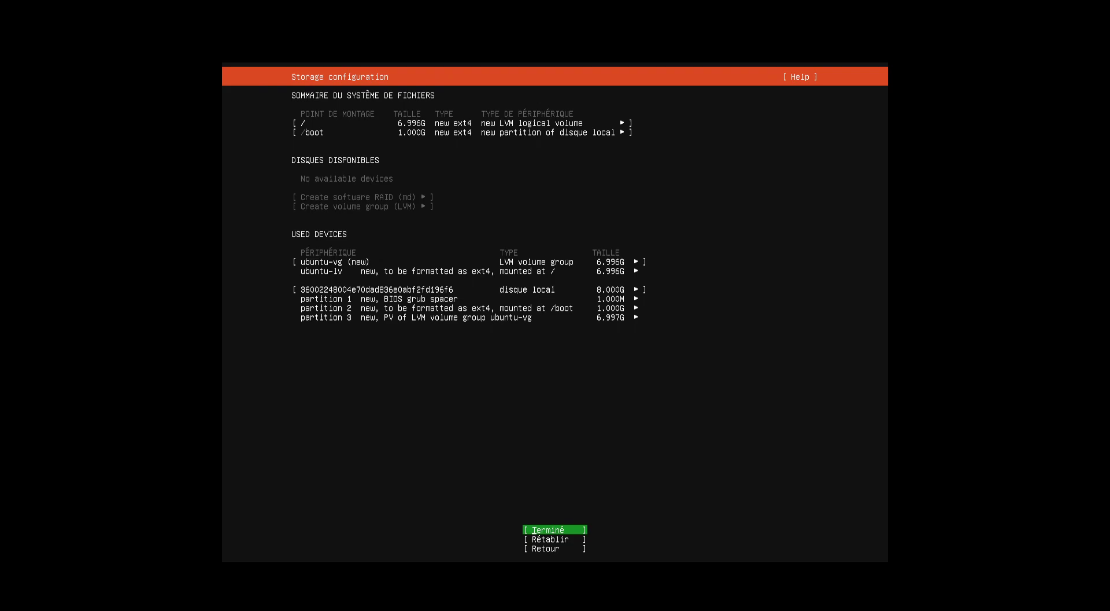
pyautogui.press('Up')
pyautogui.press('Up')
pyautogui.press('Up')
pyautogui.press('Up')
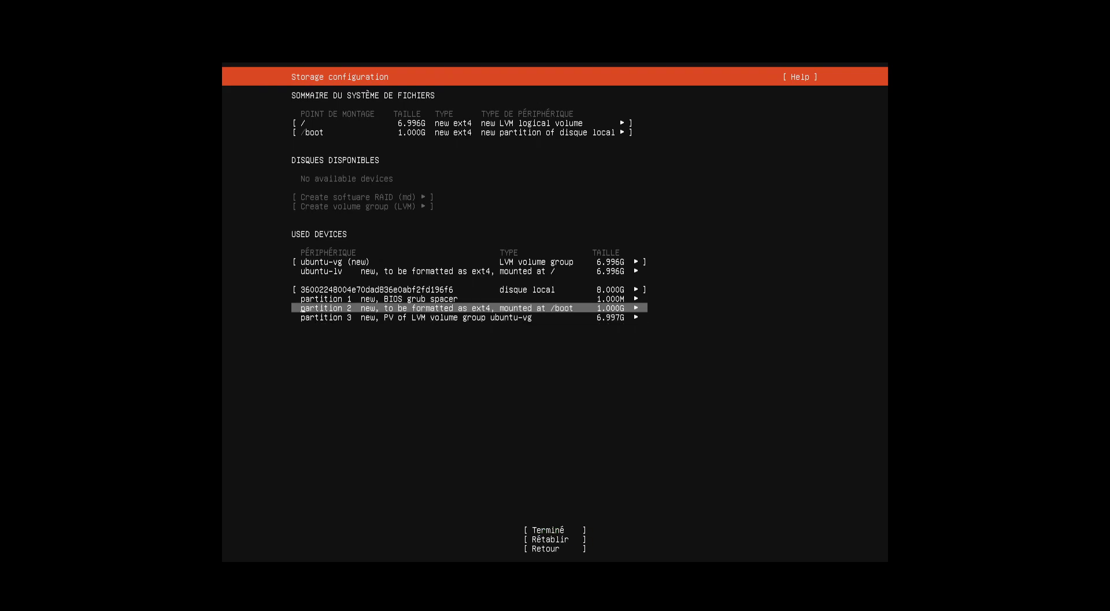
pyautogui.press('Up')
pyautogui.press('Up')
pyautogui.press('Up')
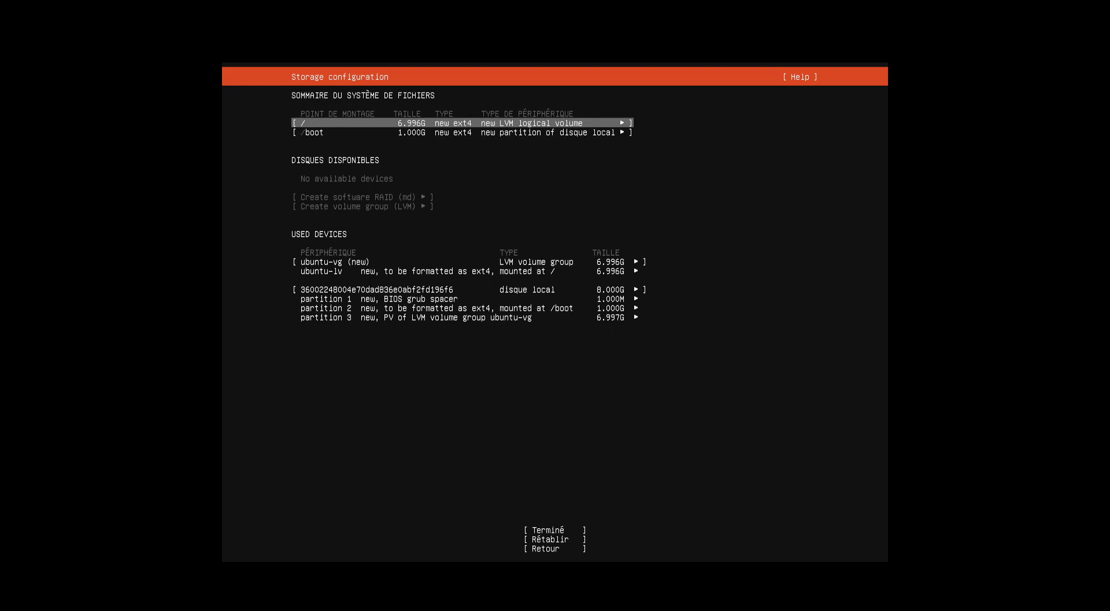
pyautogui.press('Down')
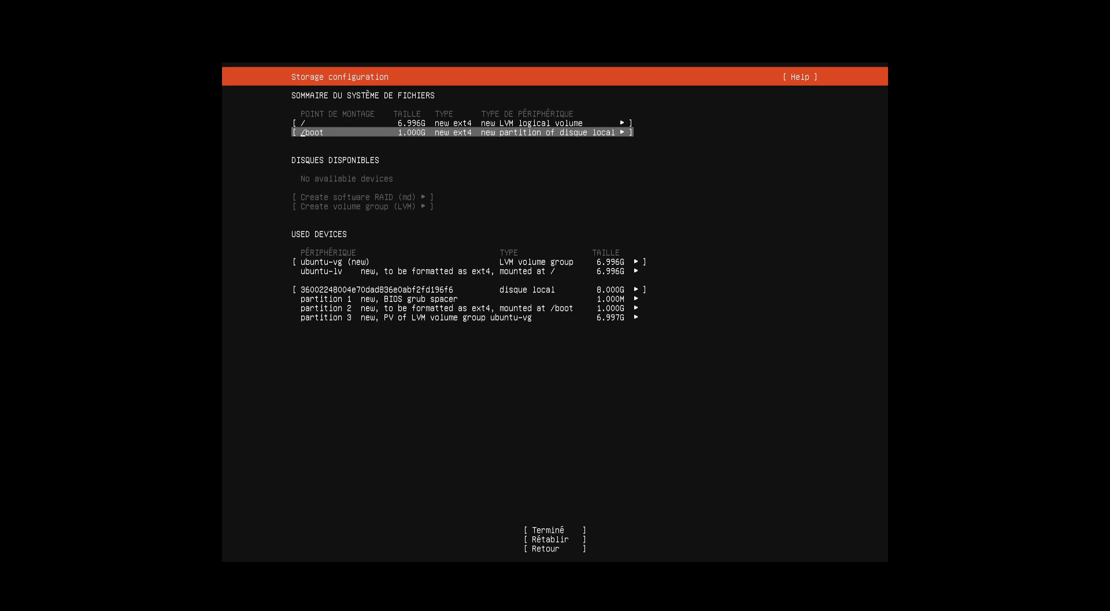
pyautogui.press('Down')
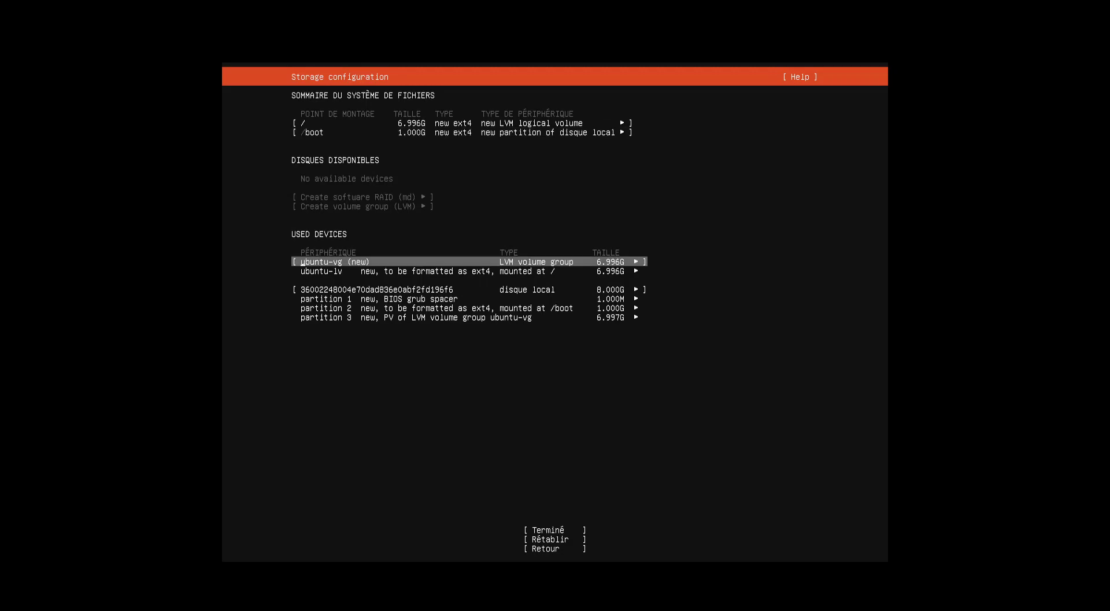
pyautogui.press('Down')
pyautogui.press('Down')
pyautogui.press('Down')
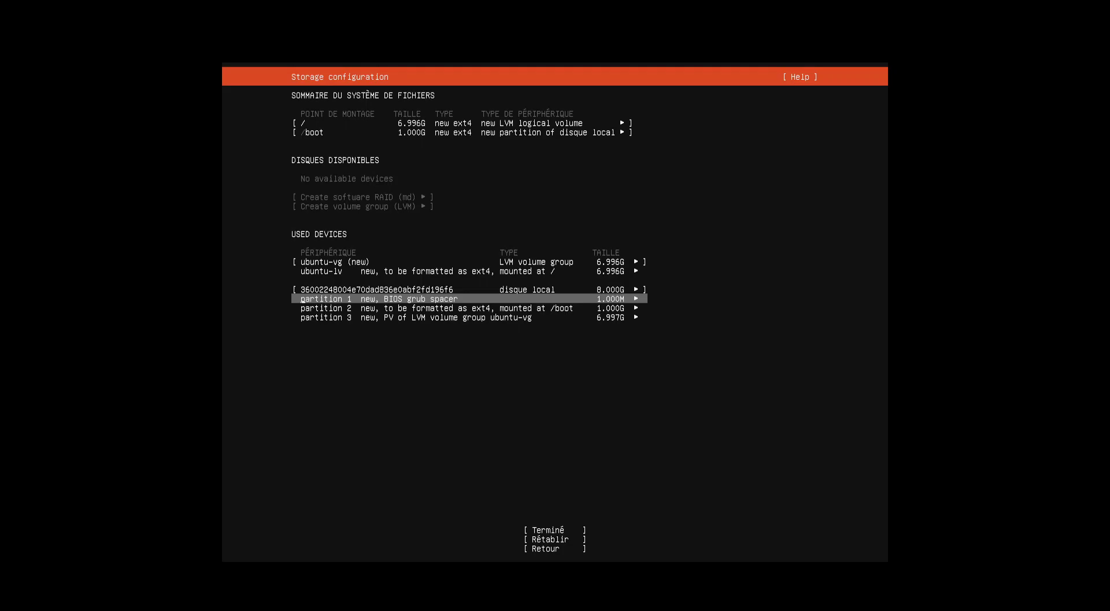
pyautogui.press('Down')
pyautogui.press('Down')
pyautogui.press('Down')
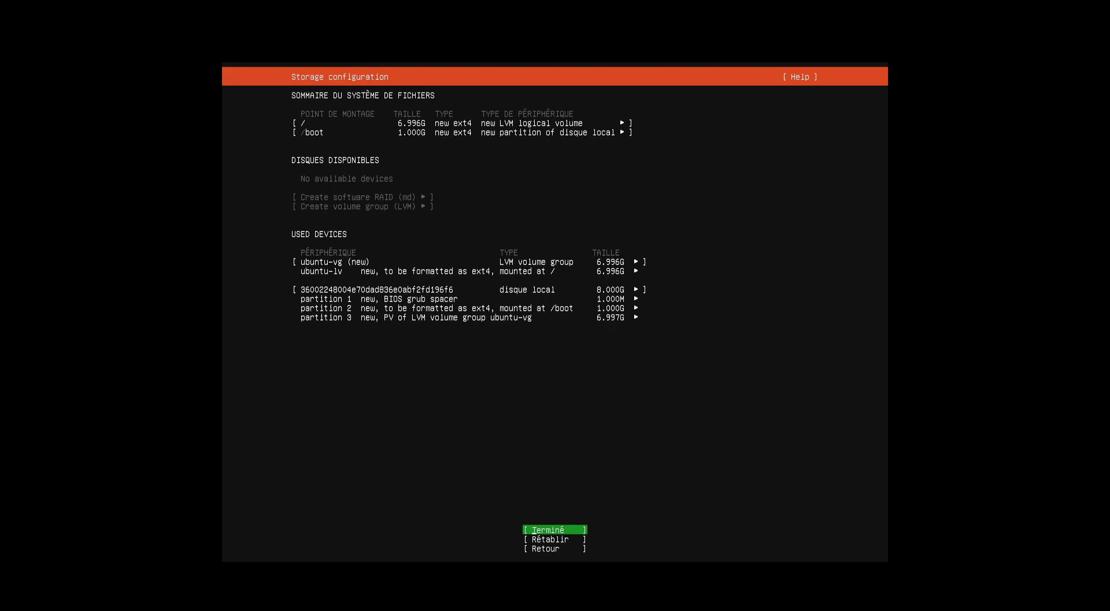
# Submit the storage layout and choose Continuer despite the data-loss warning.
pyautogui.press('Return')
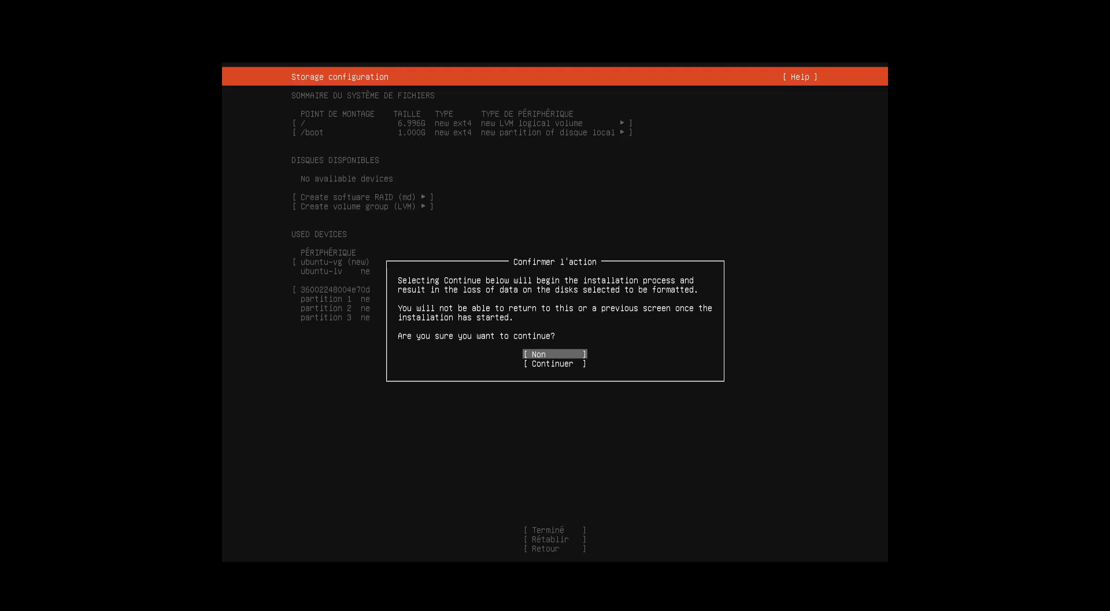
pyautogui.press('Down')
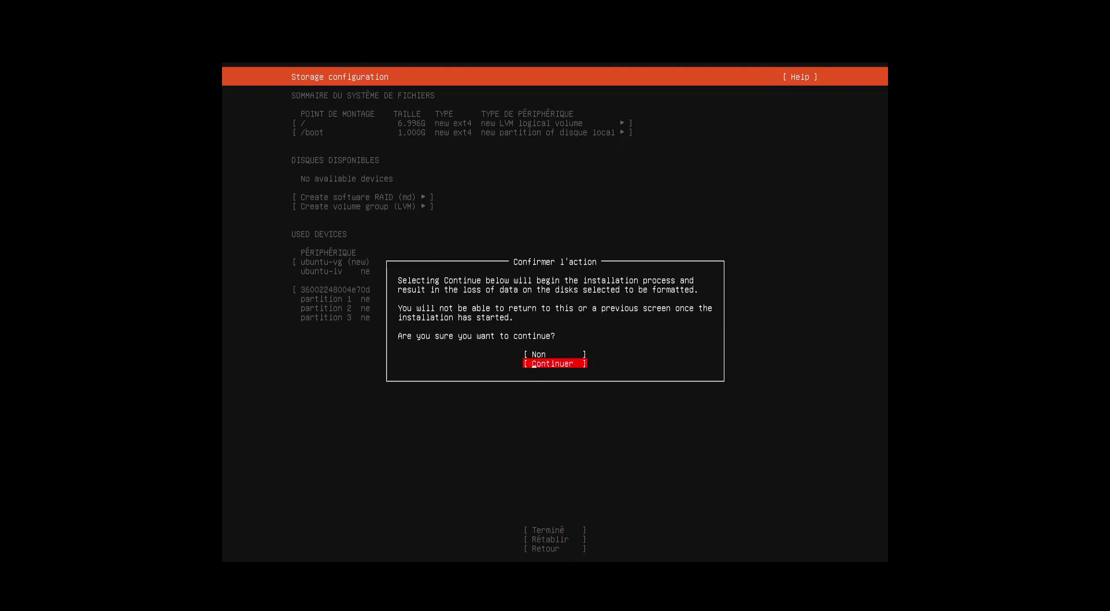
pyautogui.press('Return')
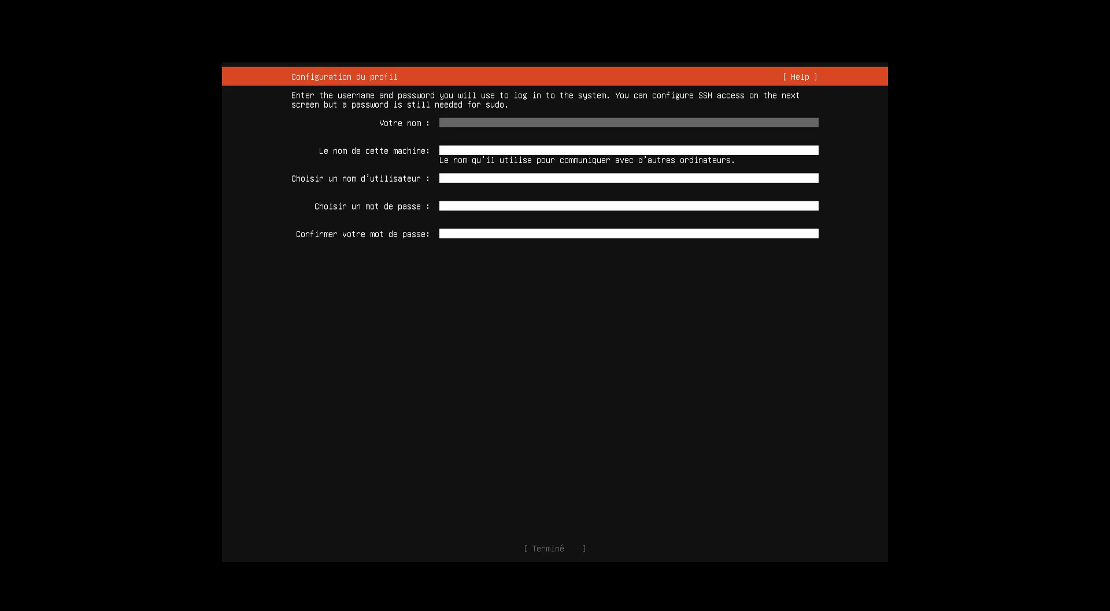
# Enter the user's full name and the machine name ubuntu-base.
pyautogui.write('Duncan')
pyautogui.press('BackSpace')
pyautogui.press('BackSpace')
pyautogui.write('Idaho')
pyautogui.press('Tab')
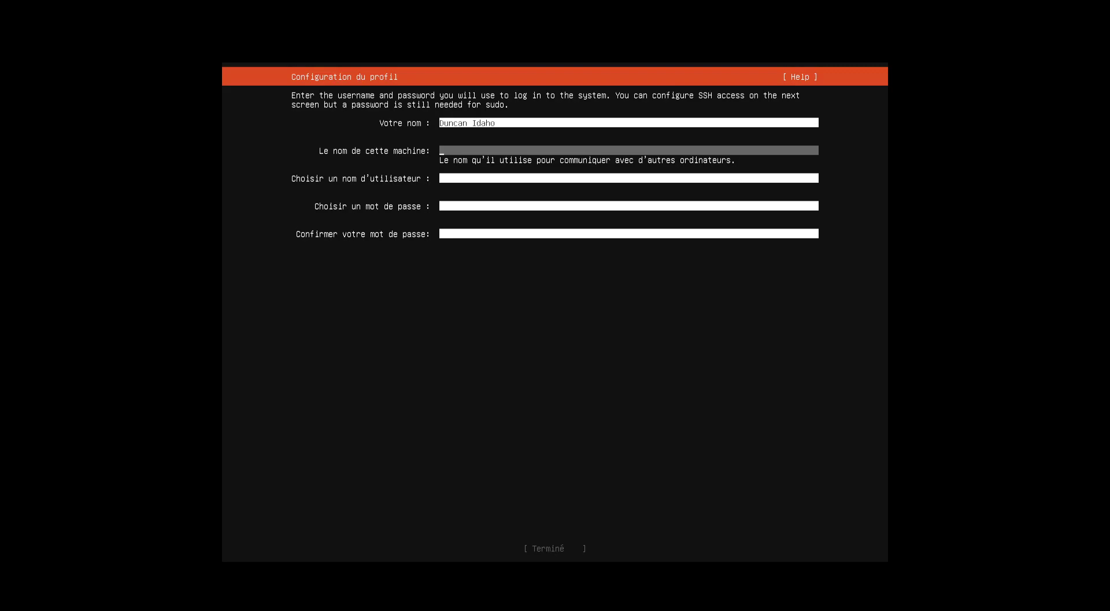
pyautogui.write('ubun')
pyautogui.write('tu-base')
# Set username 'user' with a matching password entered twice, and submit the profile.
pyautogui.press('Tab')
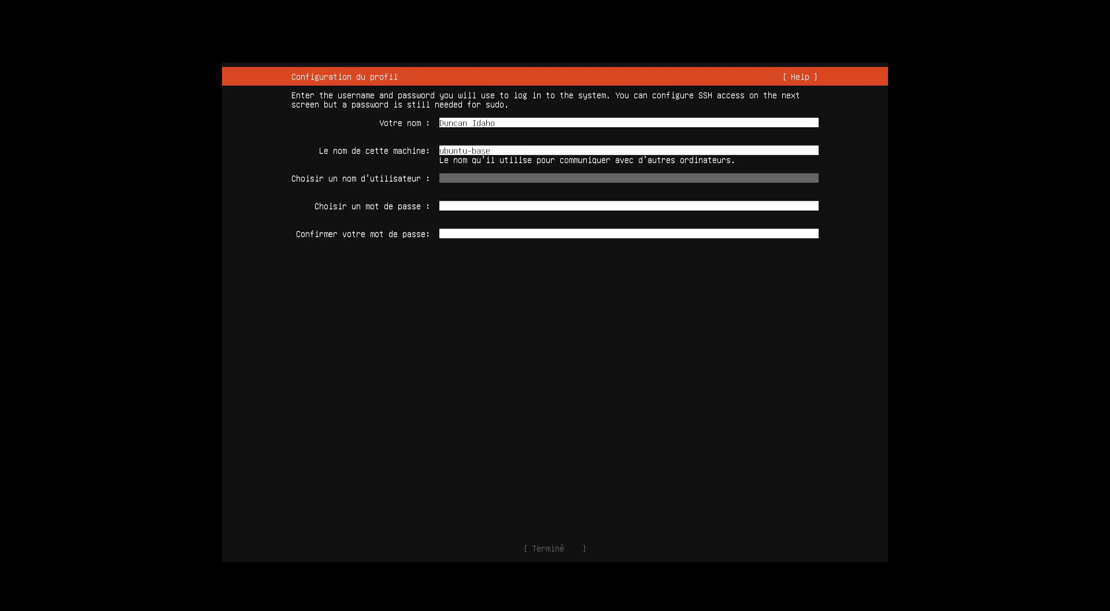
pyautogui.write('user')
pyautogui.press('Tab')
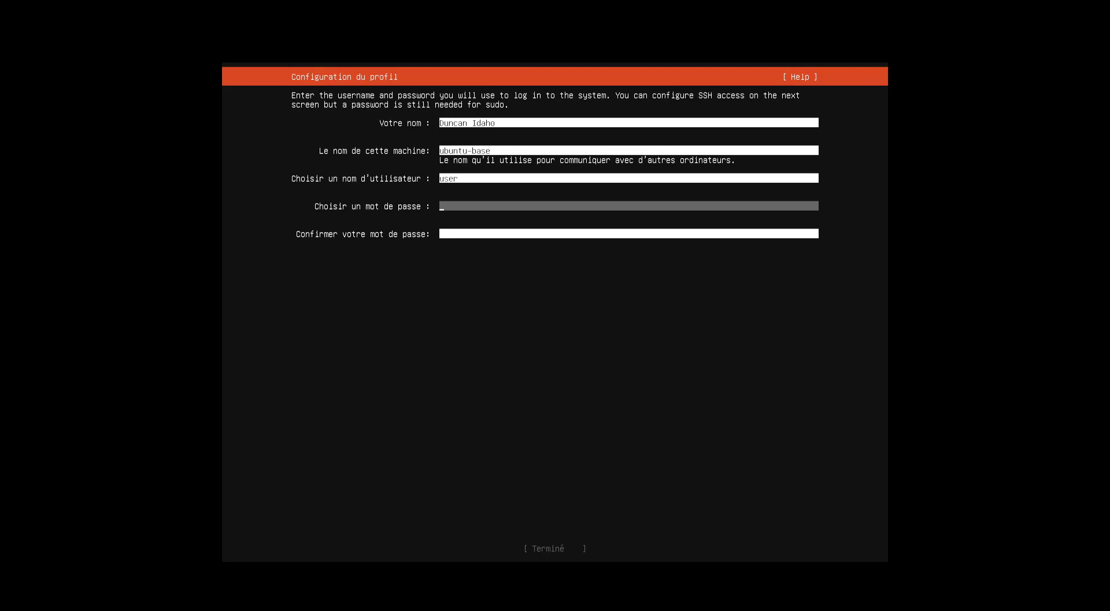
pyautogui.write('user')
pyautogui.press('Tab')
pyautogui.write('user')
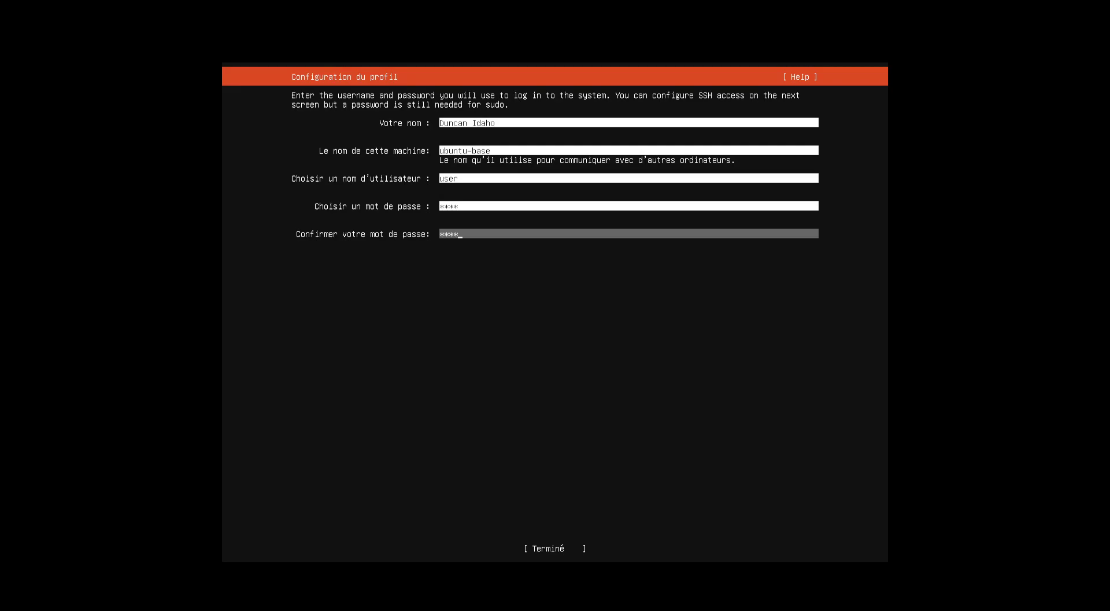
pyautogui.press('Tab')
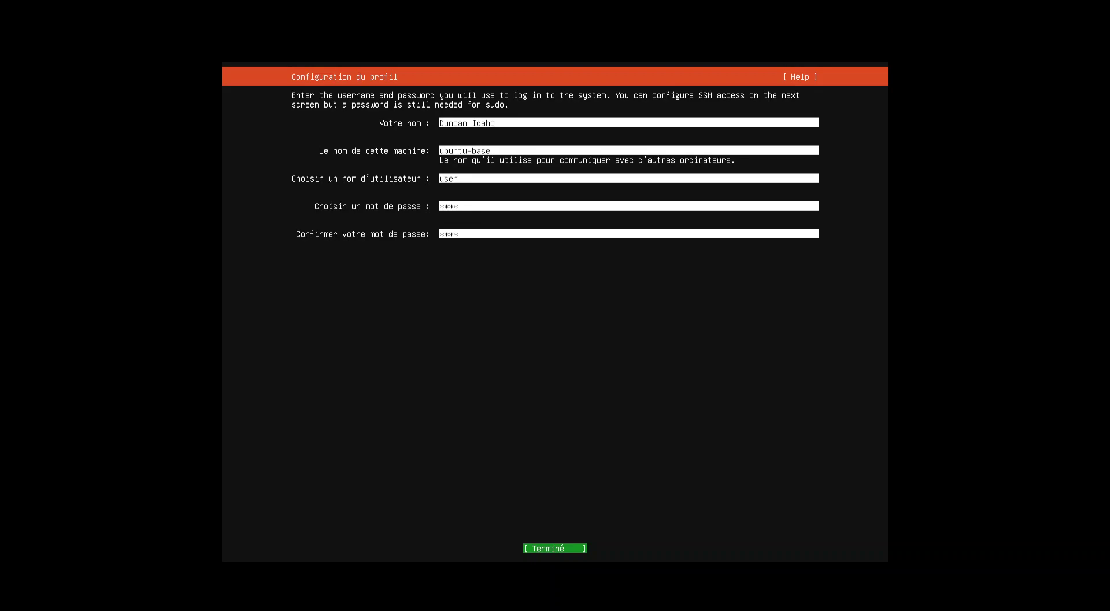
pyautogui.press('Return')
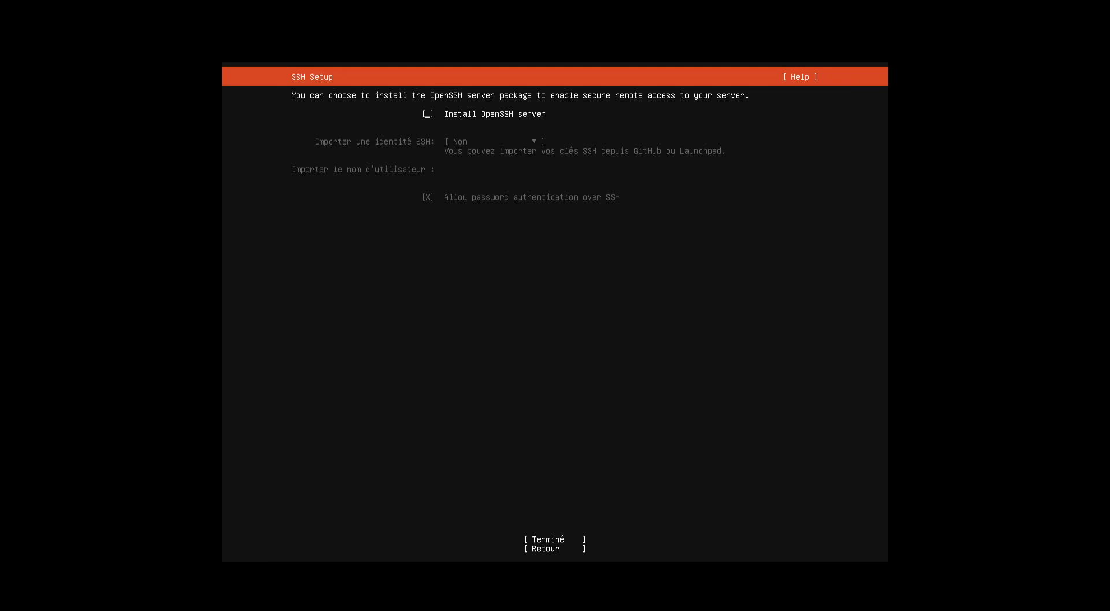
# Enable Install OpenSSH server without importing an SSH identity and confirm with Terminé.
pyautogui.press('space')
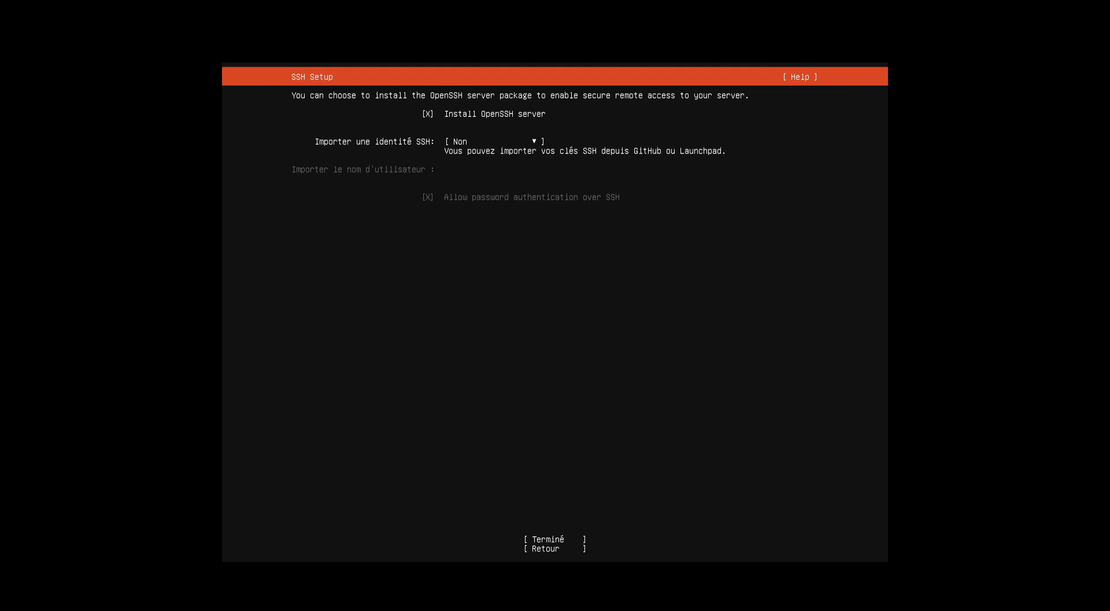
pyautogui.press('Tab')
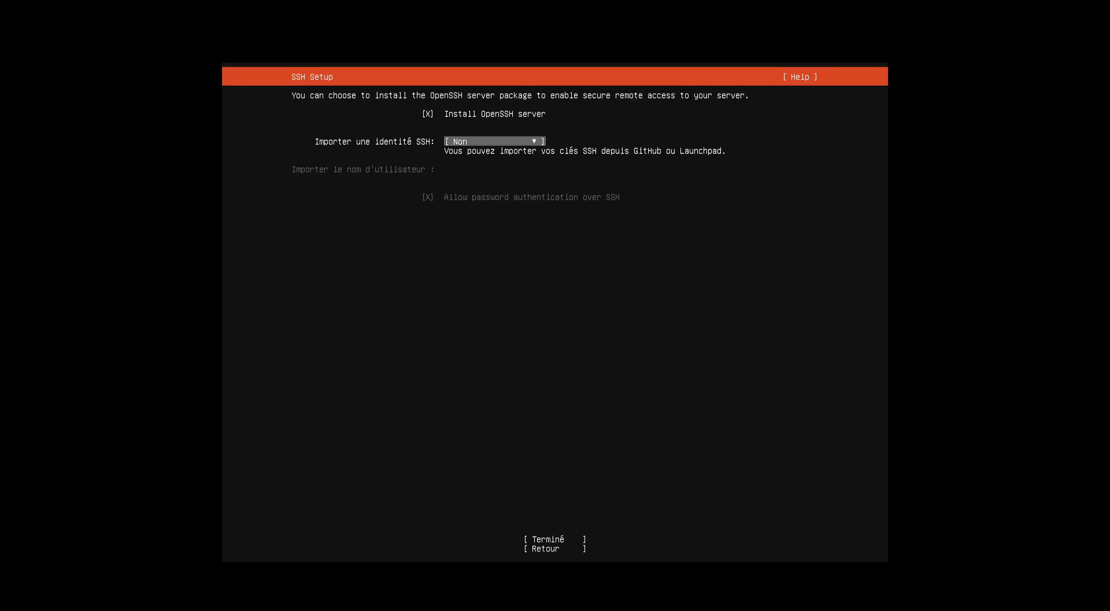
pyautogui.press('Tab')
pyautogui.press('Return')
# Skip the Featured Server Snaps, selecting none, so the system installation starts.
pyautogui.press('Down')
pyautogui.press('Down')
pyautogui.press('Tab')
pyautogui.press('Return')
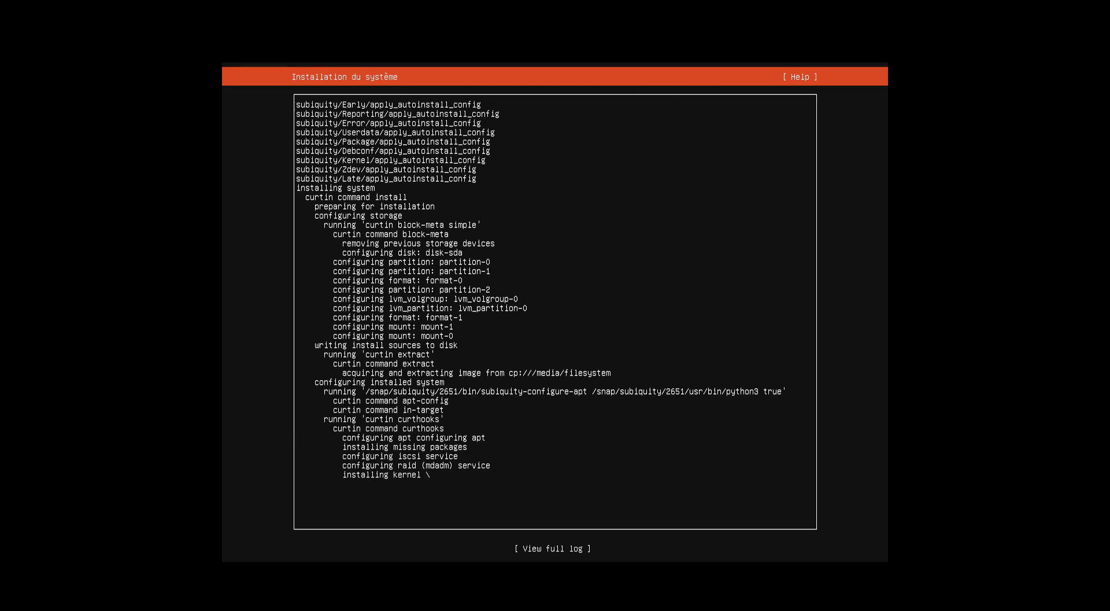
pyautogui.press('Tab')
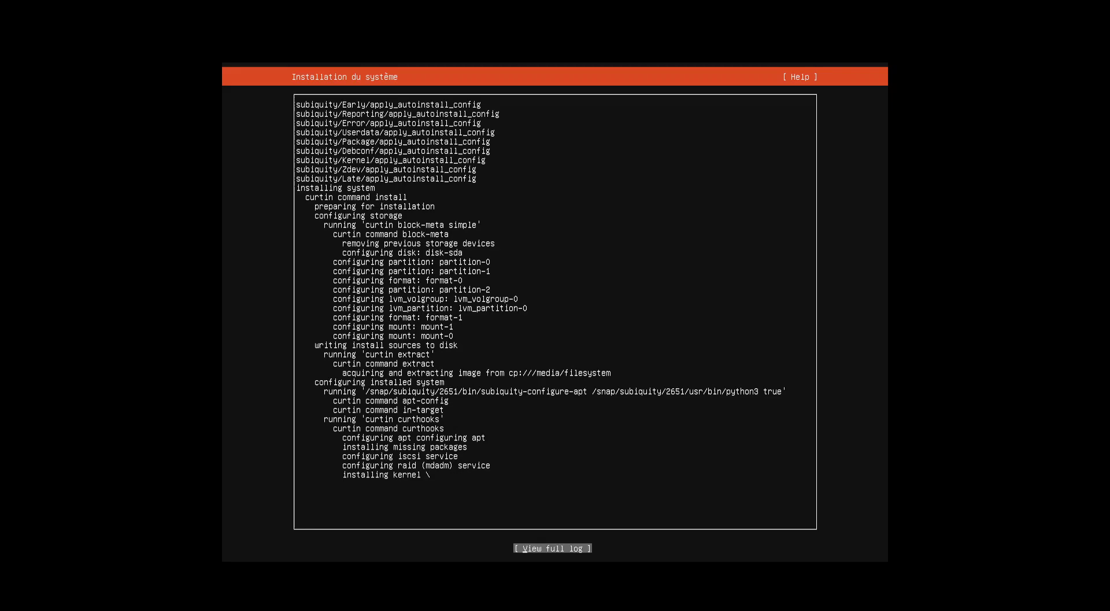